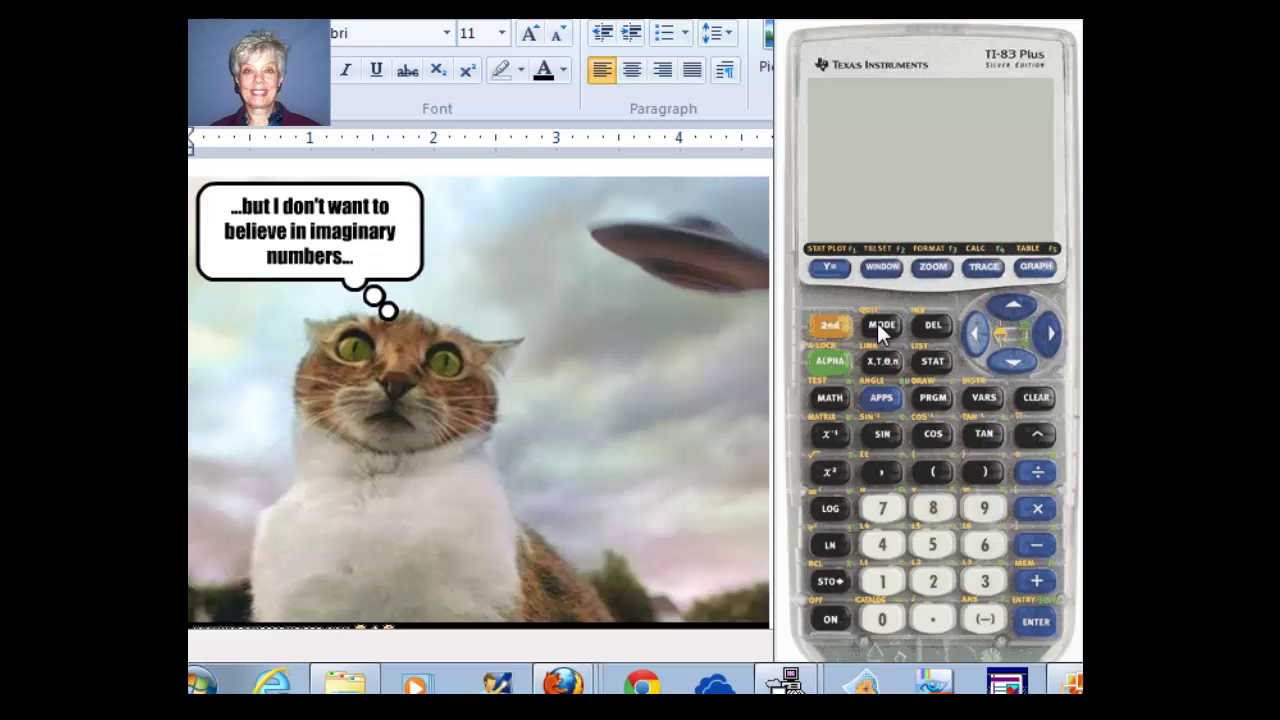
# - On the MODE screen, change the number format from Real to a+bi
pyautogui.click(880, 326)
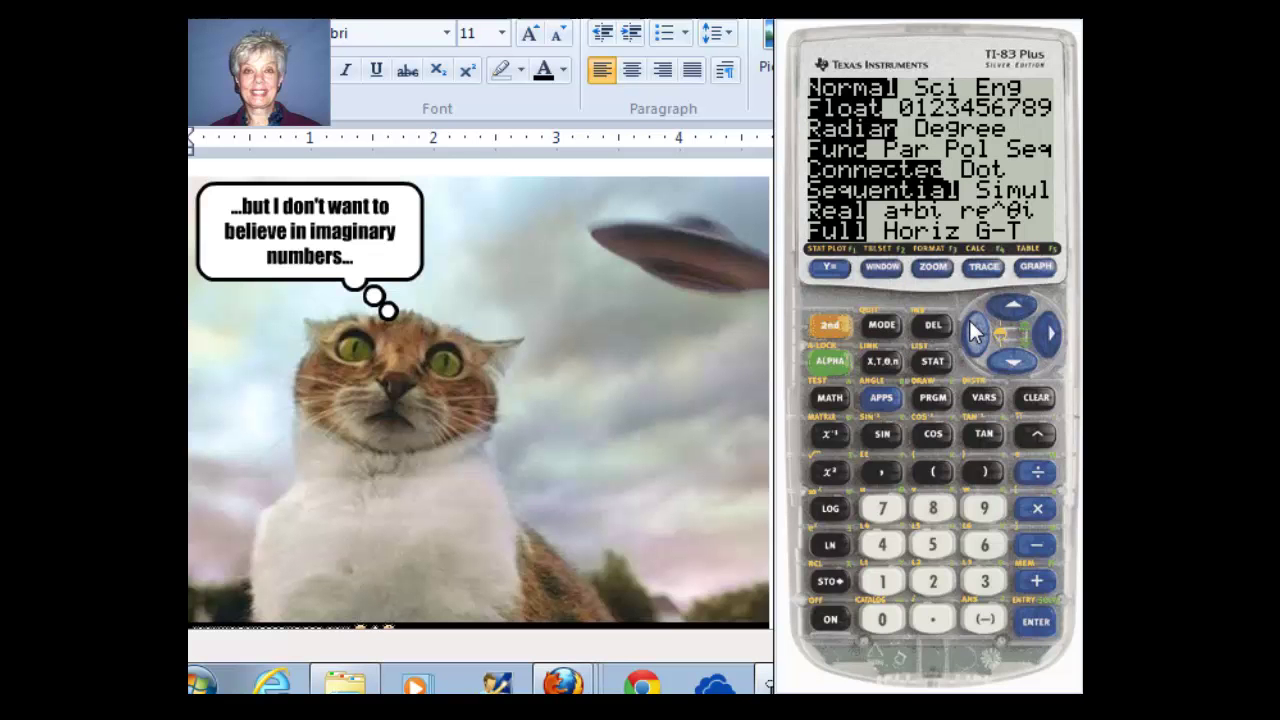
pyautogui.click(1012, 360)
pyautogui.click(1012, 360)
pyautogui.click(1012, 360)
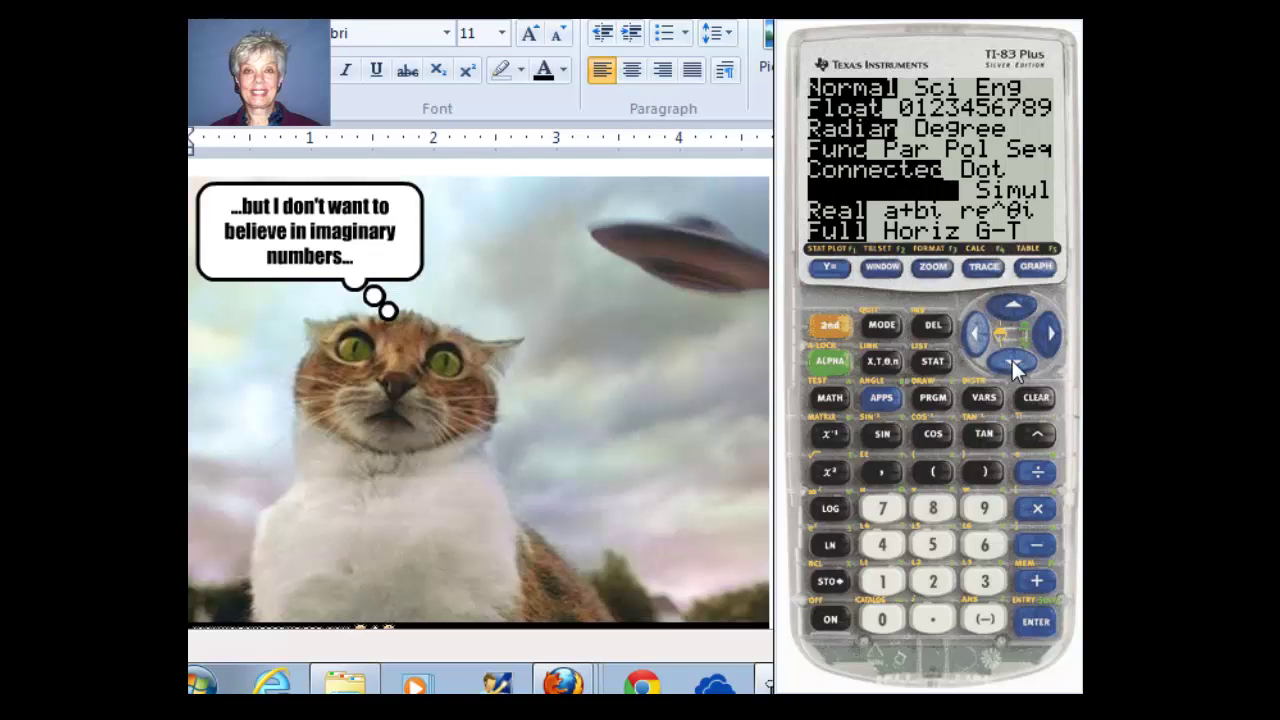
pyautogui.click(1012, 360)
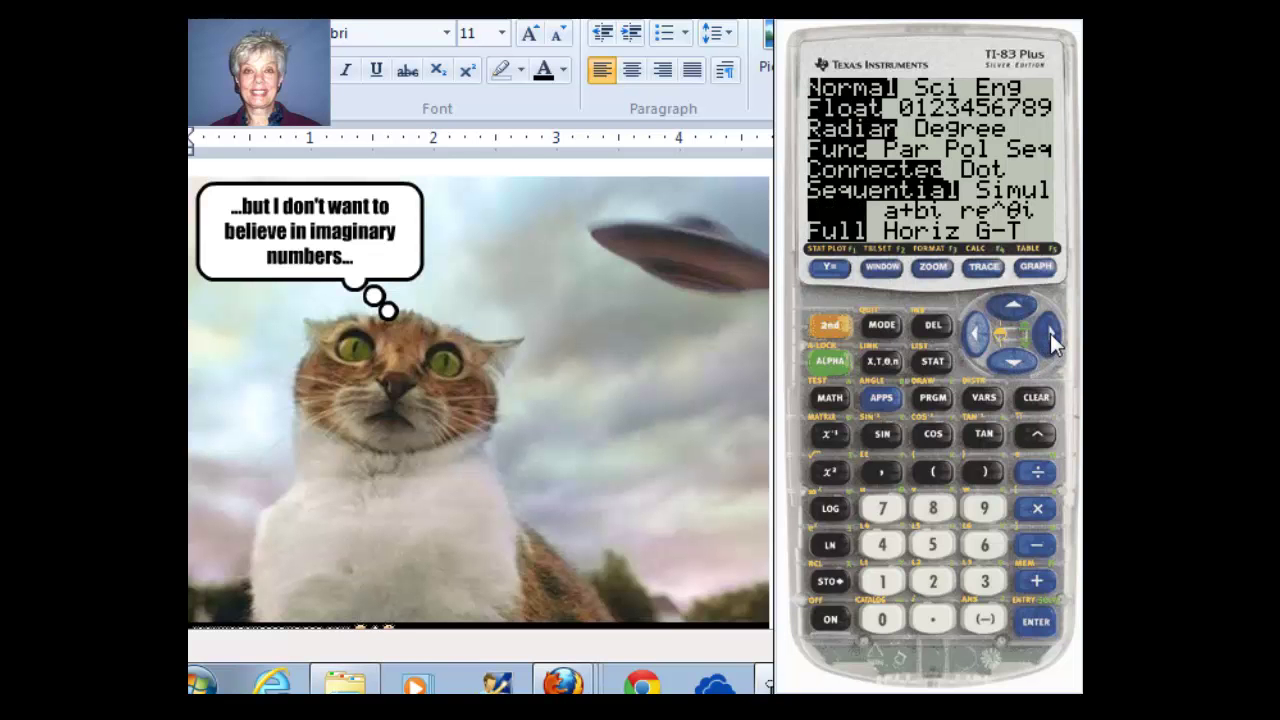
pyautogui.click(1050, 340)
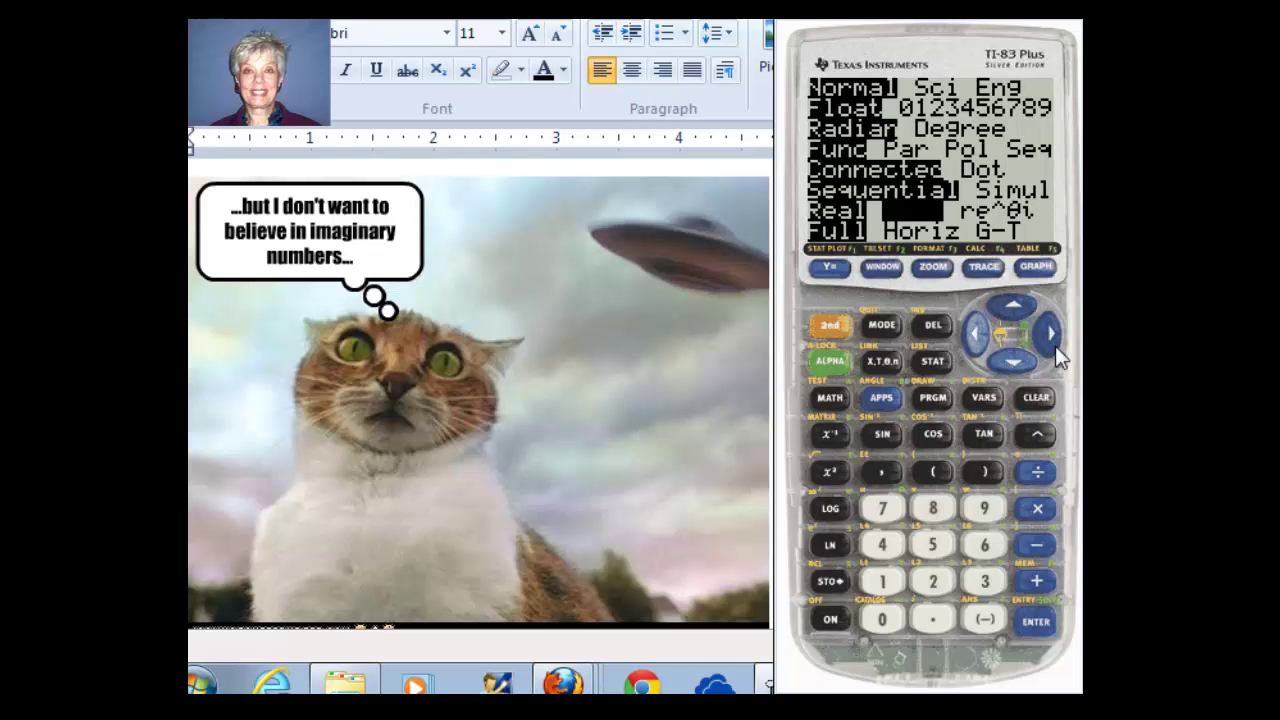
pyautogui.click(1033, 623)
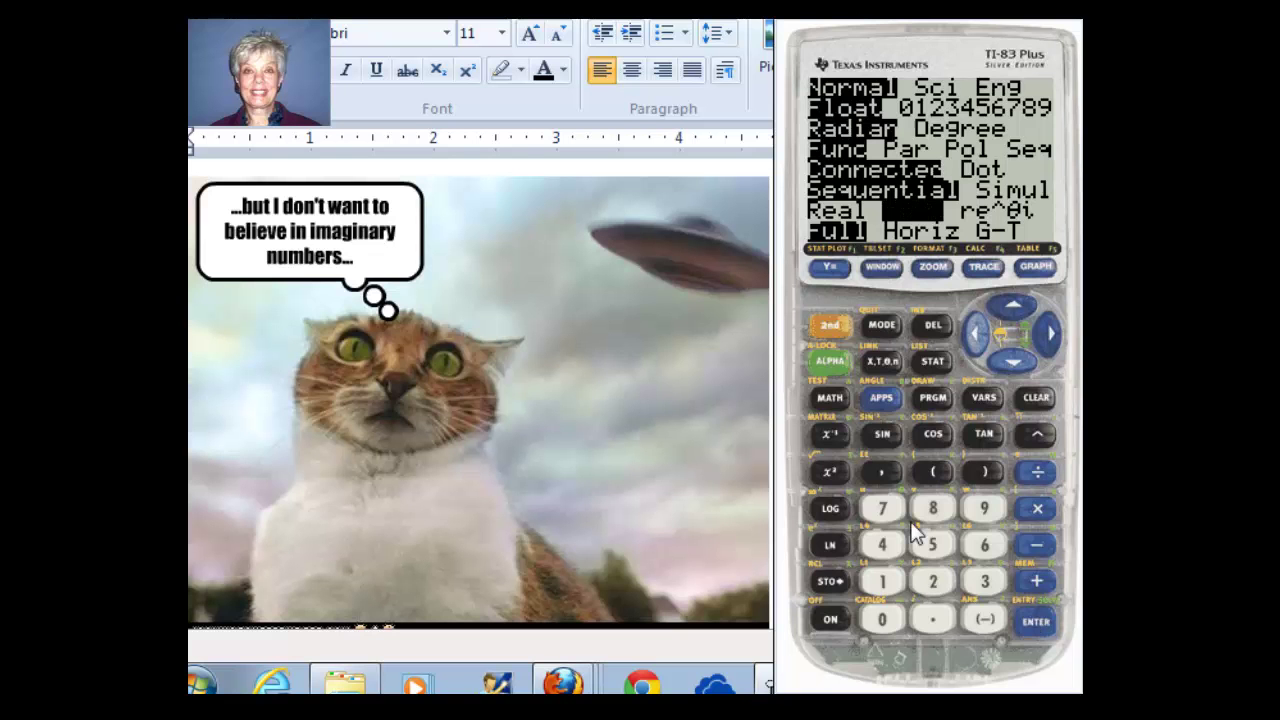
# - Quit the MODE screen with 2nd+MODE to reach the blank home screen
pyautogui.click(822, 324)
pyautogui.click(877, 324)
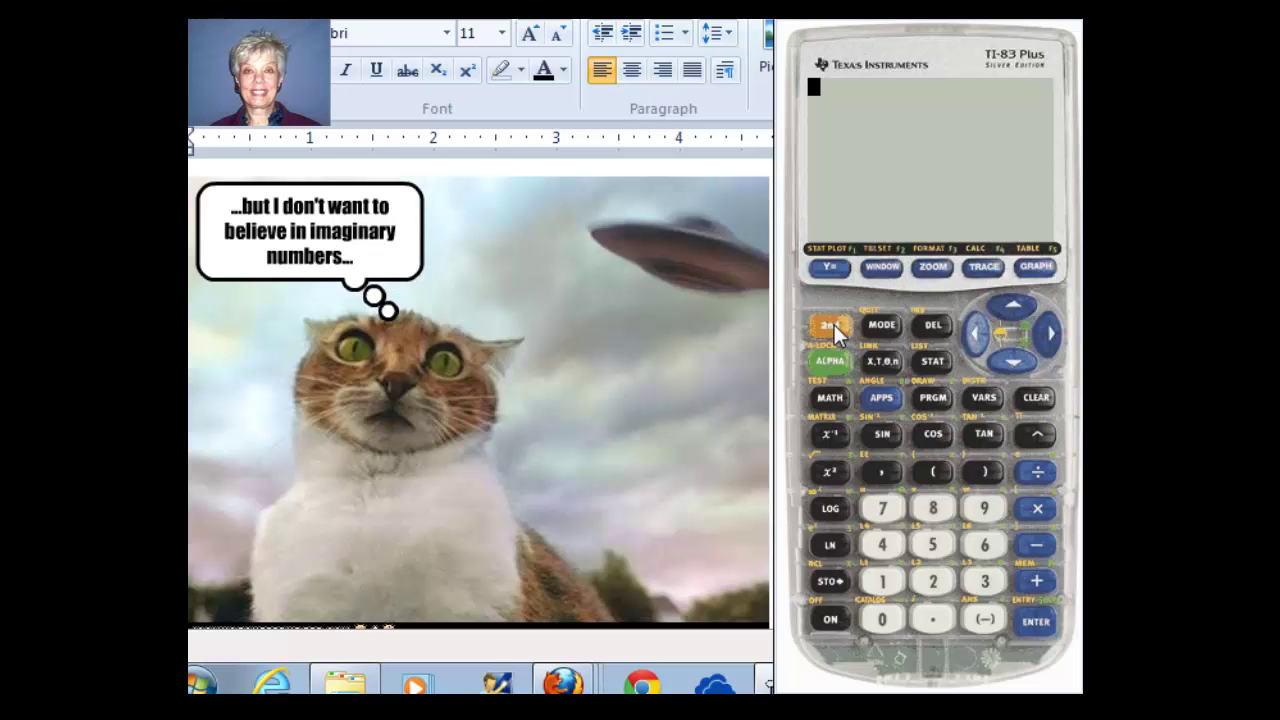
# - Enter 3+2i+5-7i and evaluate it, giving 8-5i
pyautogui.click(986, 579)
pyautogui.click(934, 582)
pyautogui.click(931, 620)
pyautogui.click(1035, 580)
pyautogui.click(931, 539)
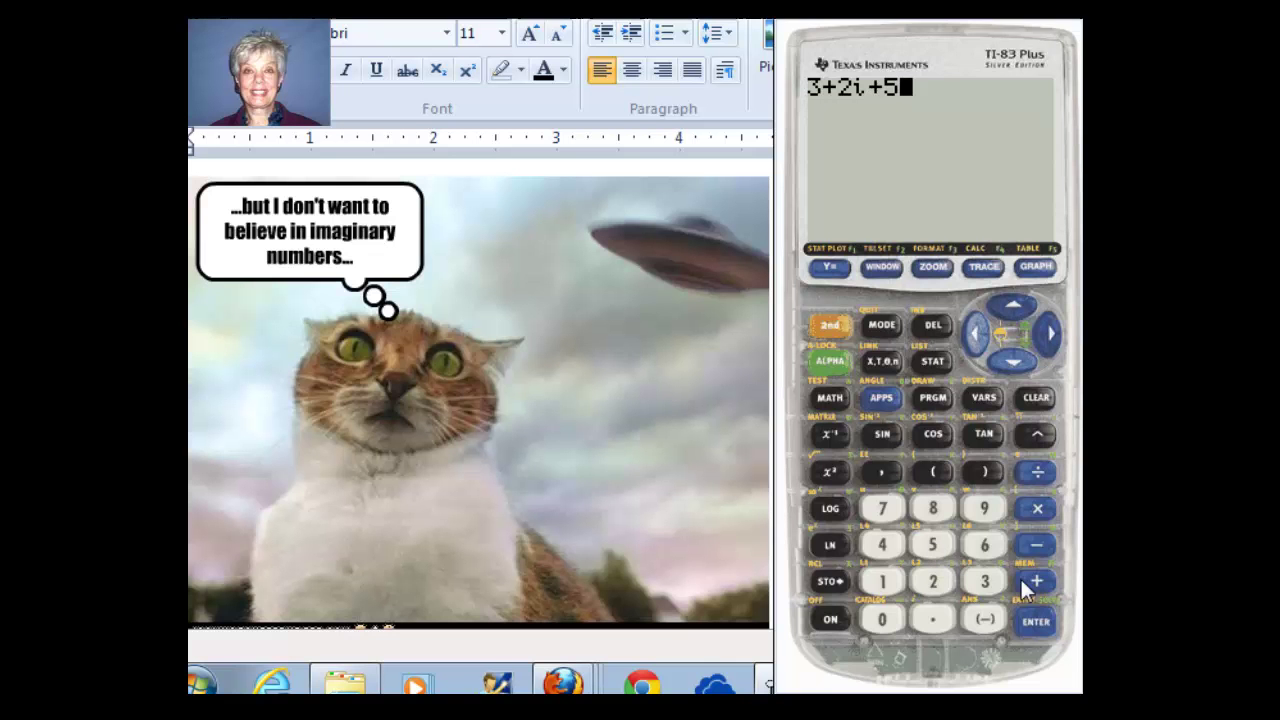
pyautogui.click(1038, 547)
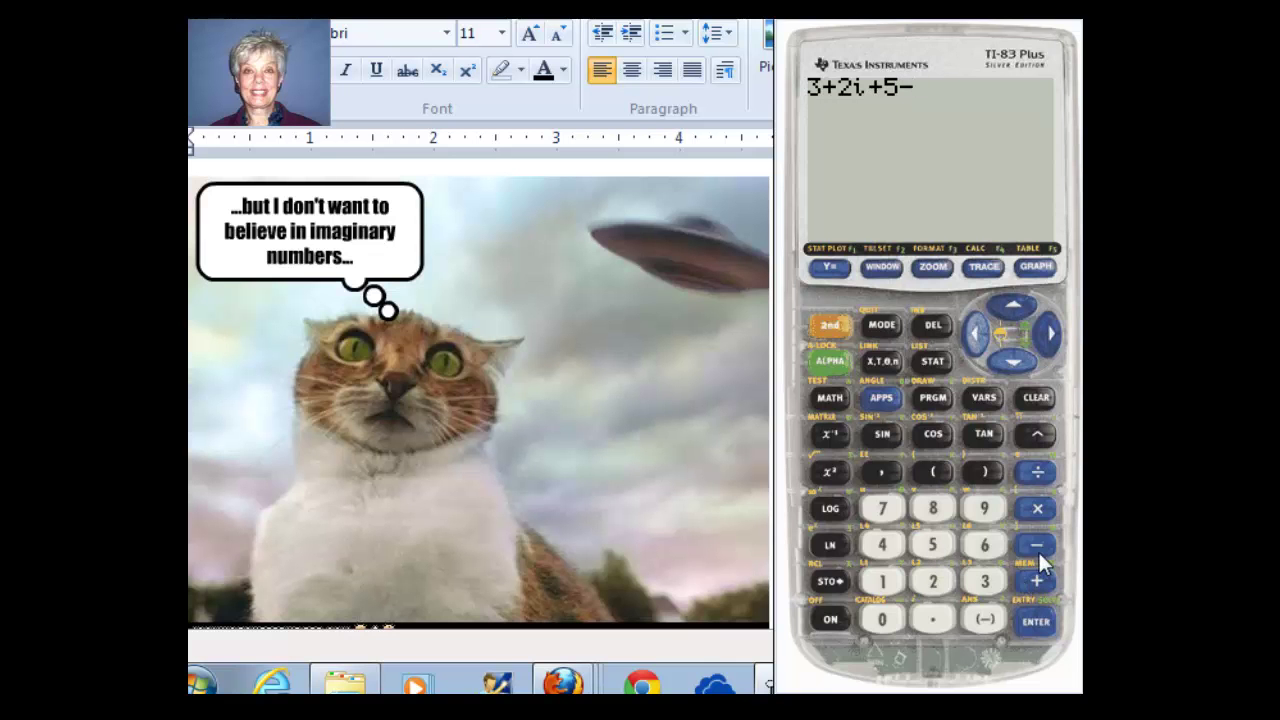
pyautogui.click(878, 509)
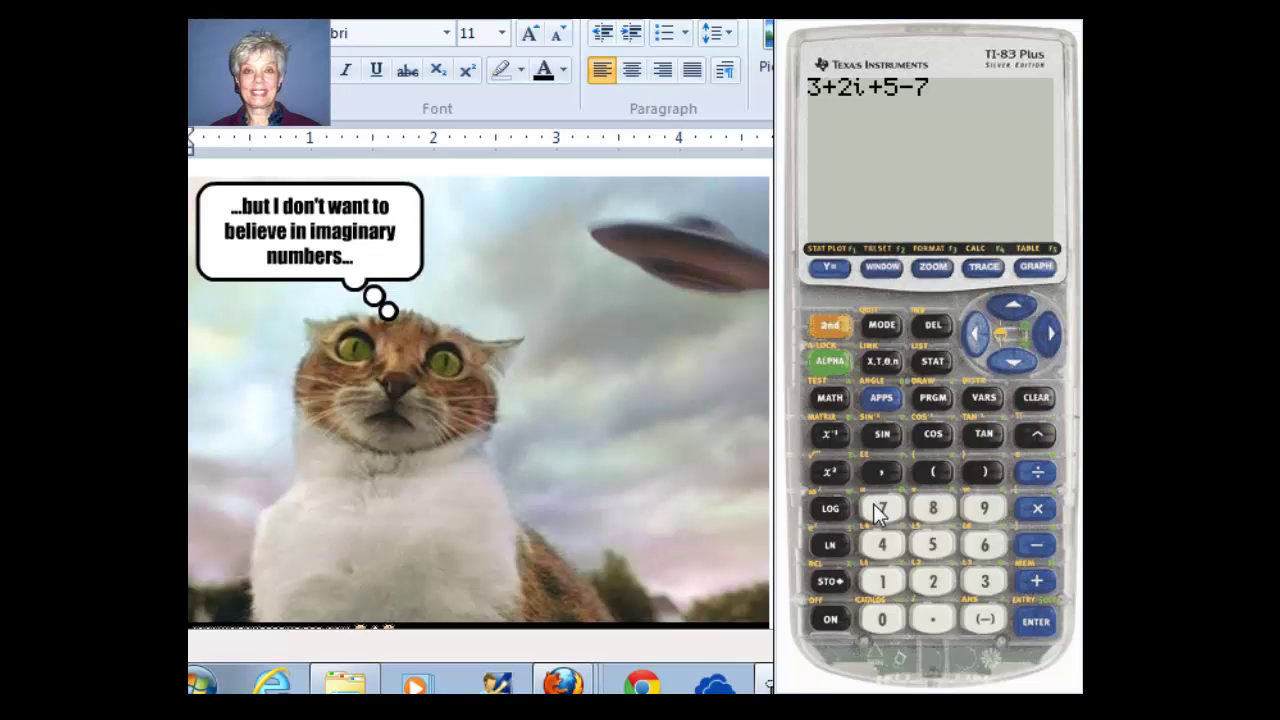
pyautogui.click(936, 625)
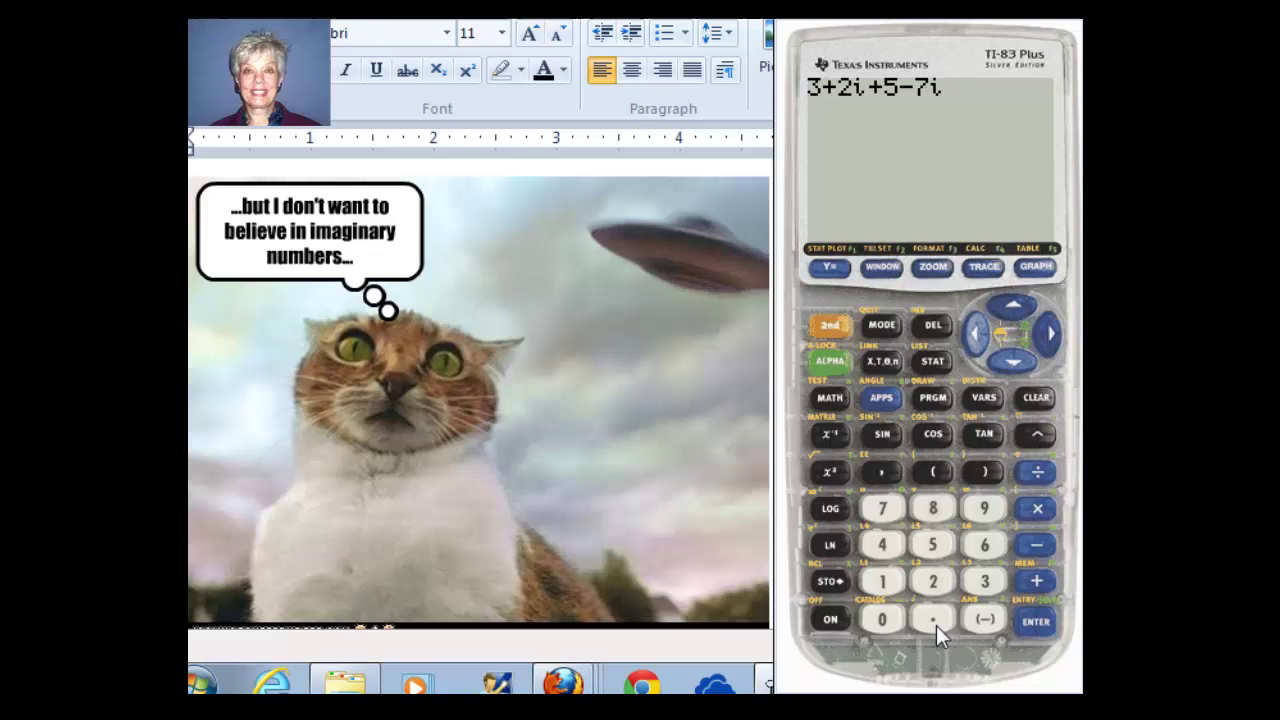
pyautogui.click(1037, 621)
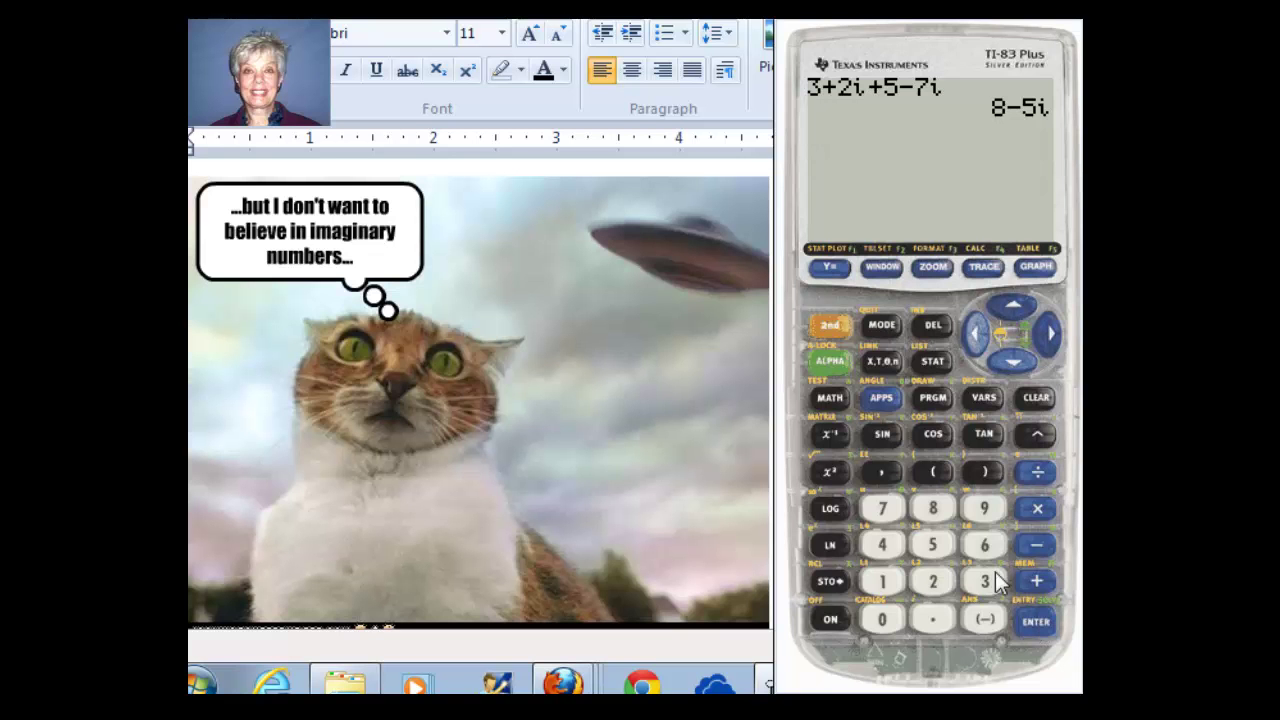
# - Enter 3+2i-(5-7i) and evaluate it, giving -2+9i
pyautogui.click(1035, 582)
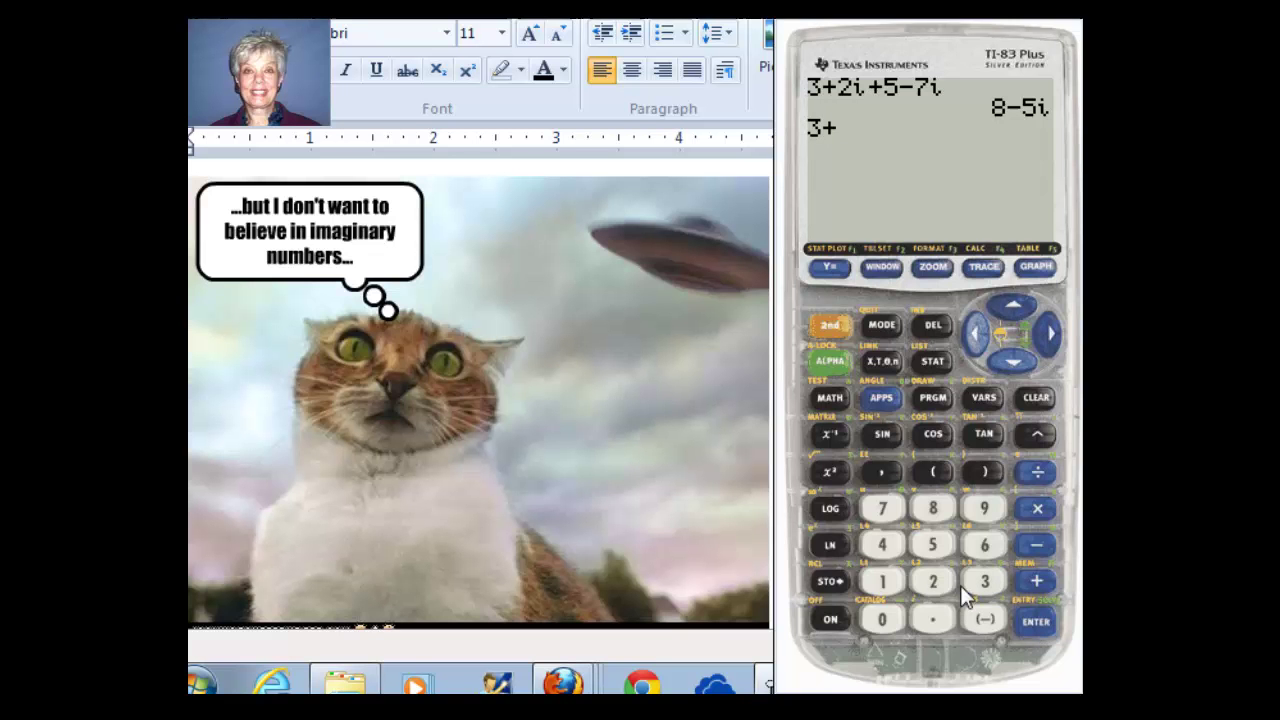
pyautogui.click(930, 584)
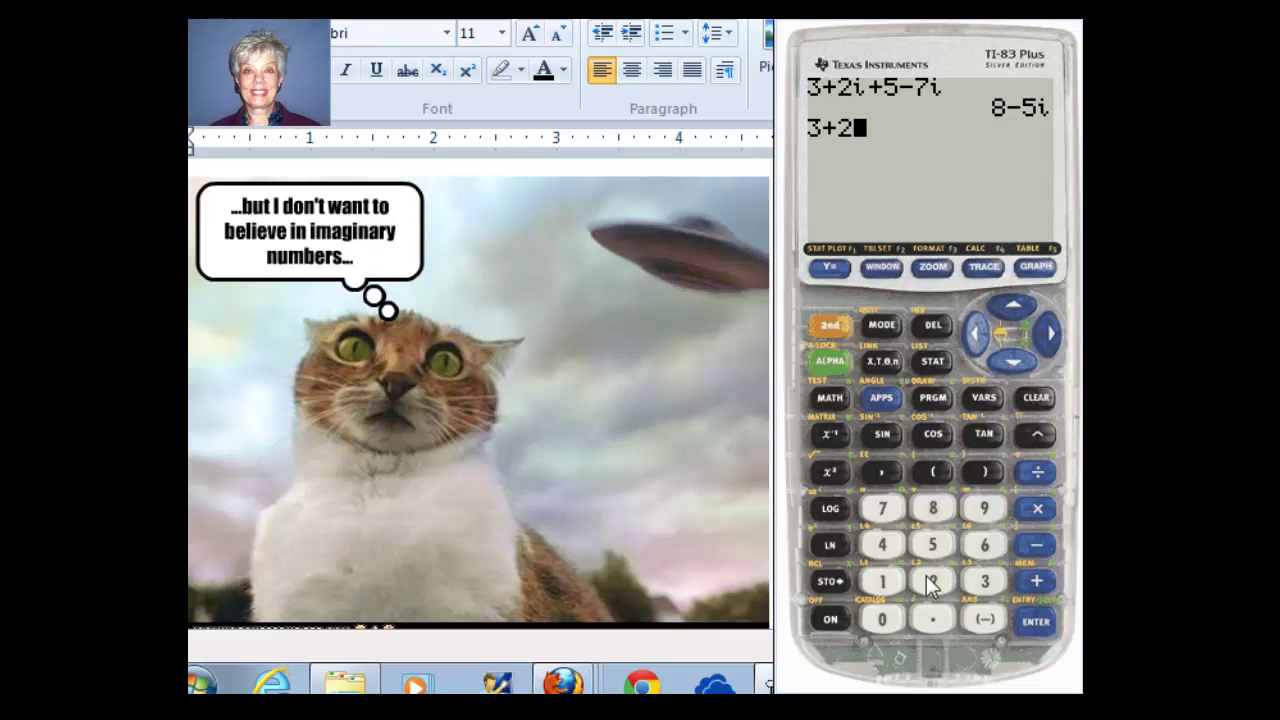
pyautogui.click(831, 327)
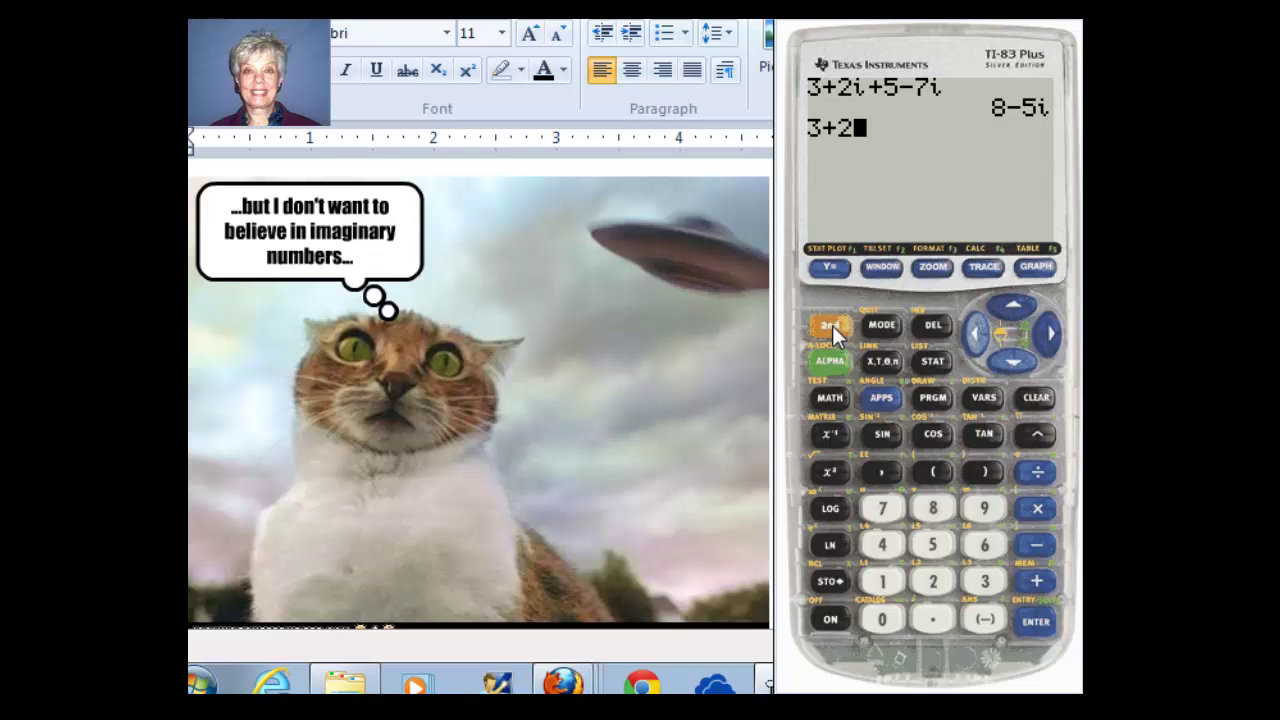
pyautogui.click(936, 618)
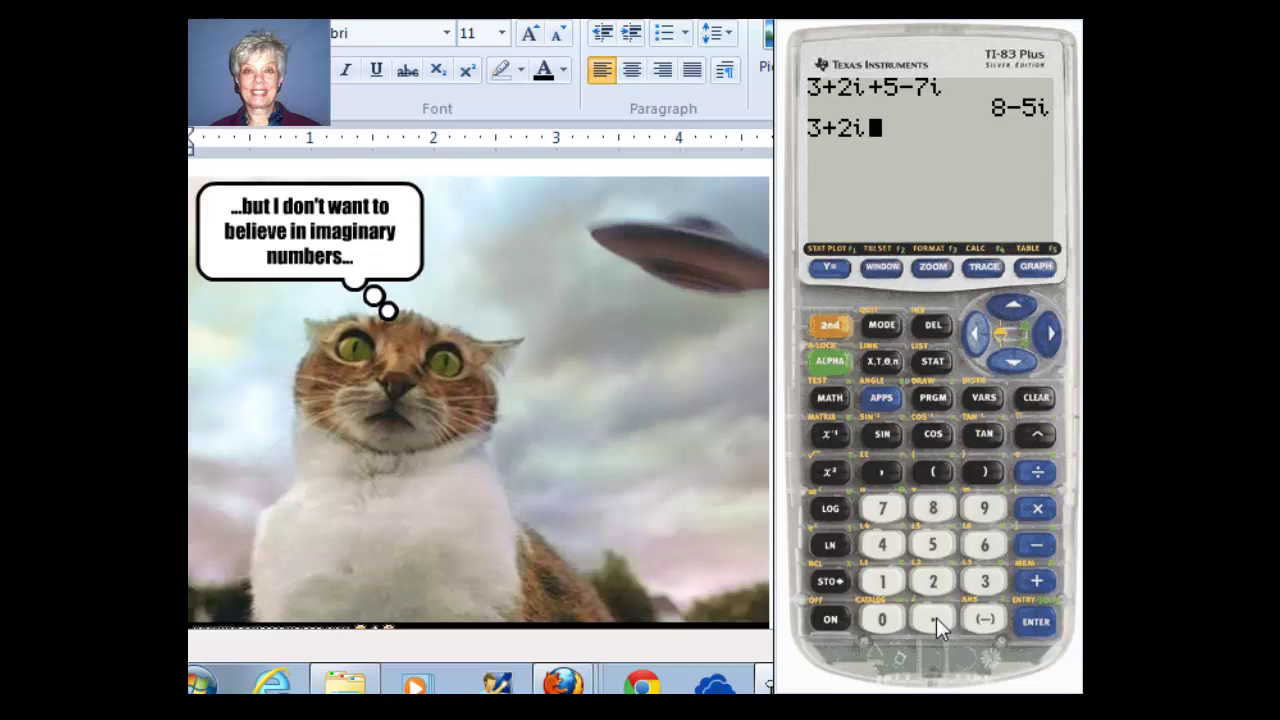
pyautogui.click(1041, 543)
pyautogui.click(932, 470)
pyautogui.click(928, 544)
pyautogui.click(1046, 546)
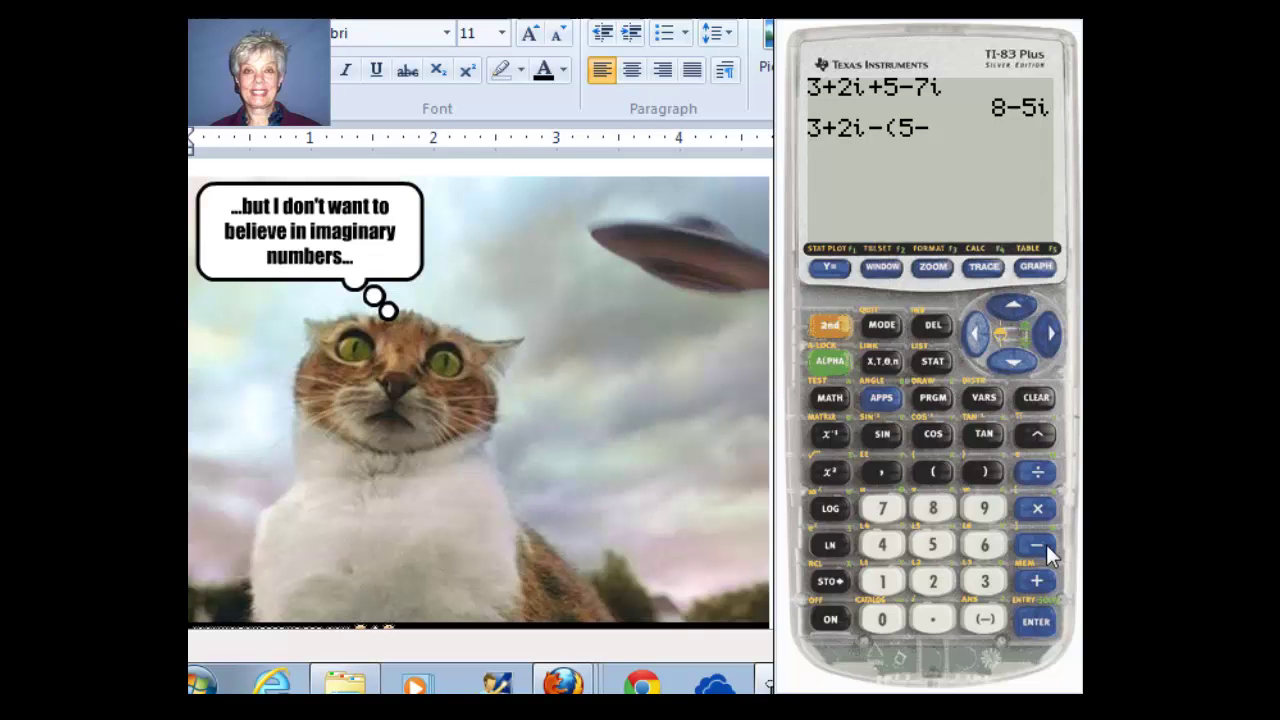
pyautogui.click(884, 508)
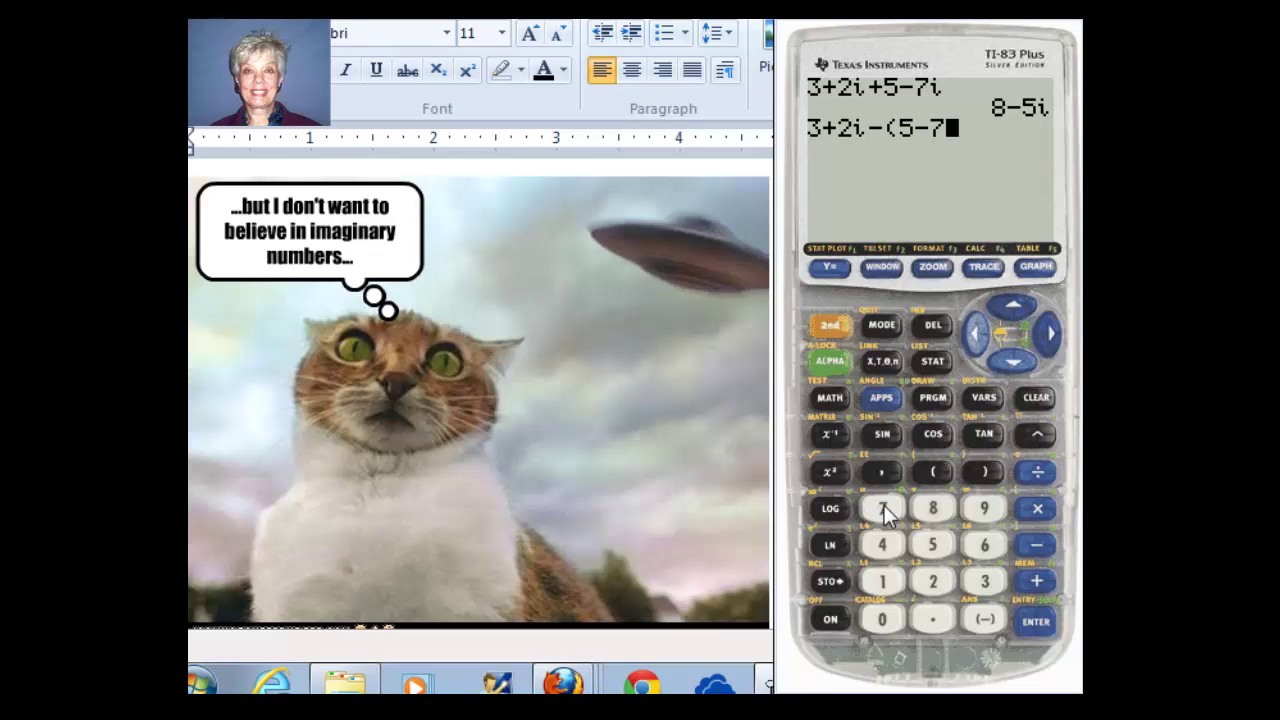
pyautogui.click(835, 327)
pyautogui.click(935, 619)
pyautogui.click(1037, 622)
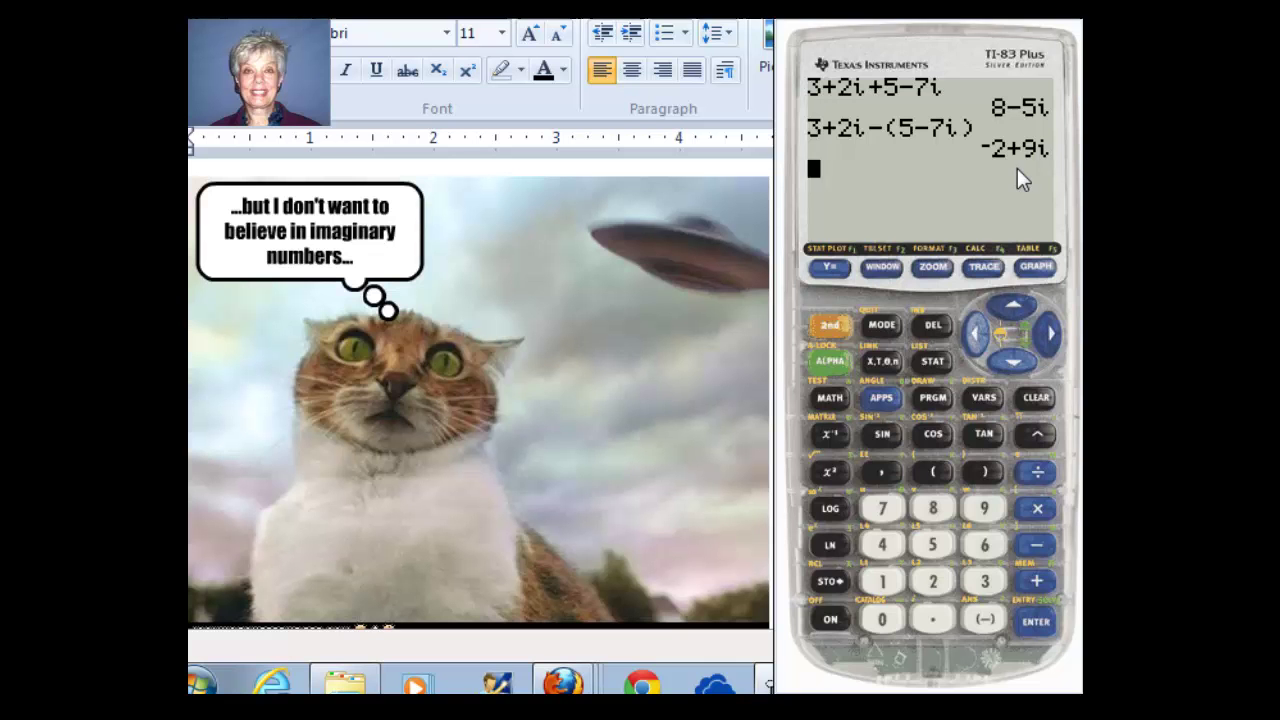
# - Enter the first factor (3+2i) in parentheses
pyautogui.click(934, 470)
pyautogui.click(982, 579)
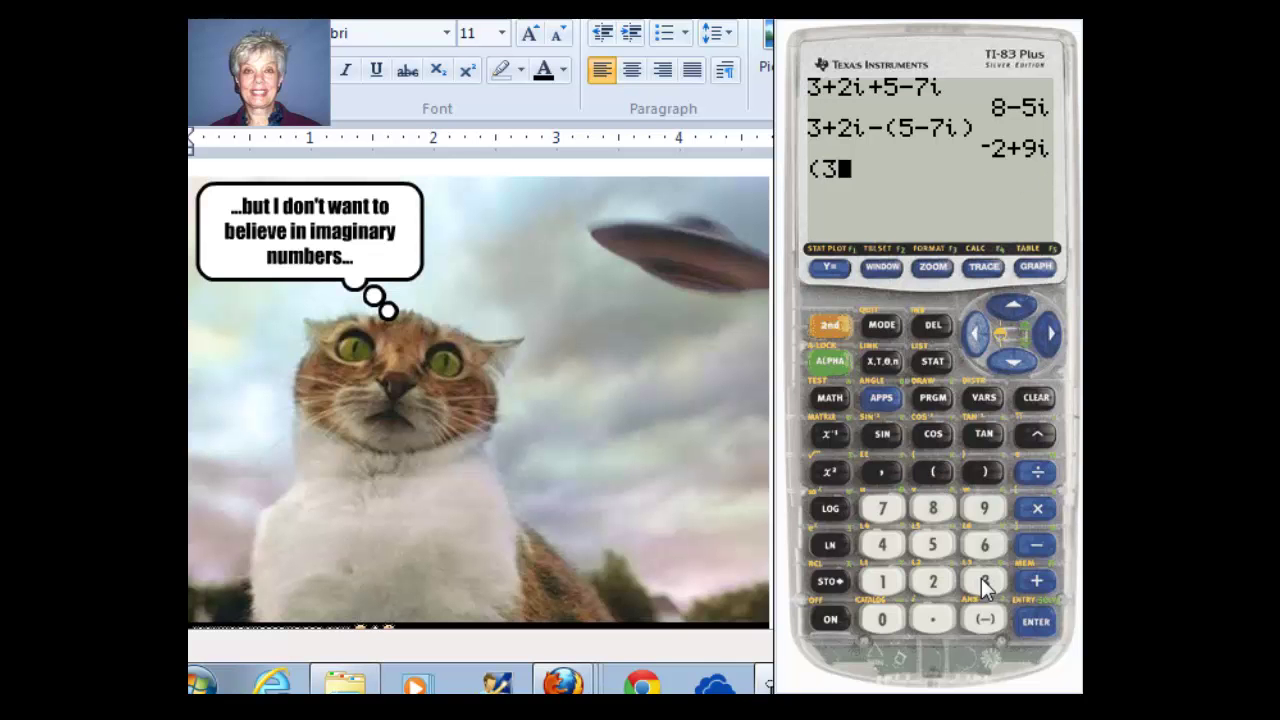
pyautogui.click(1036, 582)
pyautogui.click(944, 580)
pyautogui.click(935, 619)
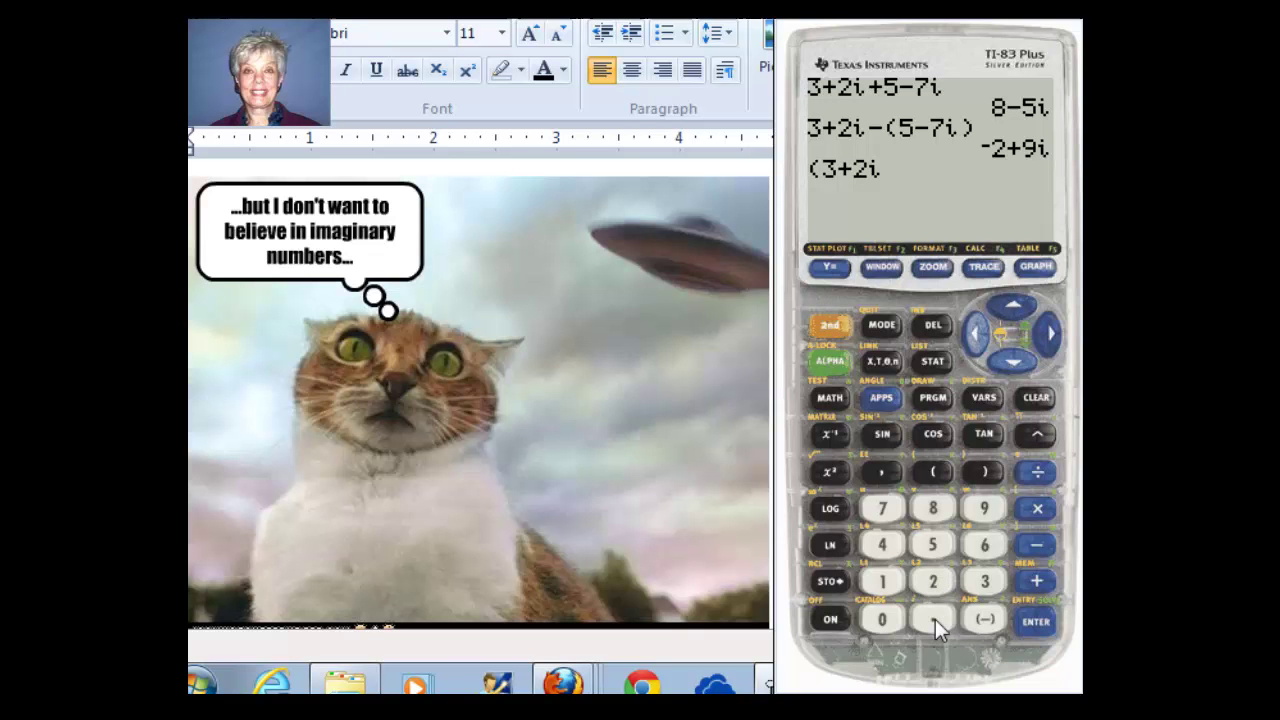
pyautogui.click(987, 470)
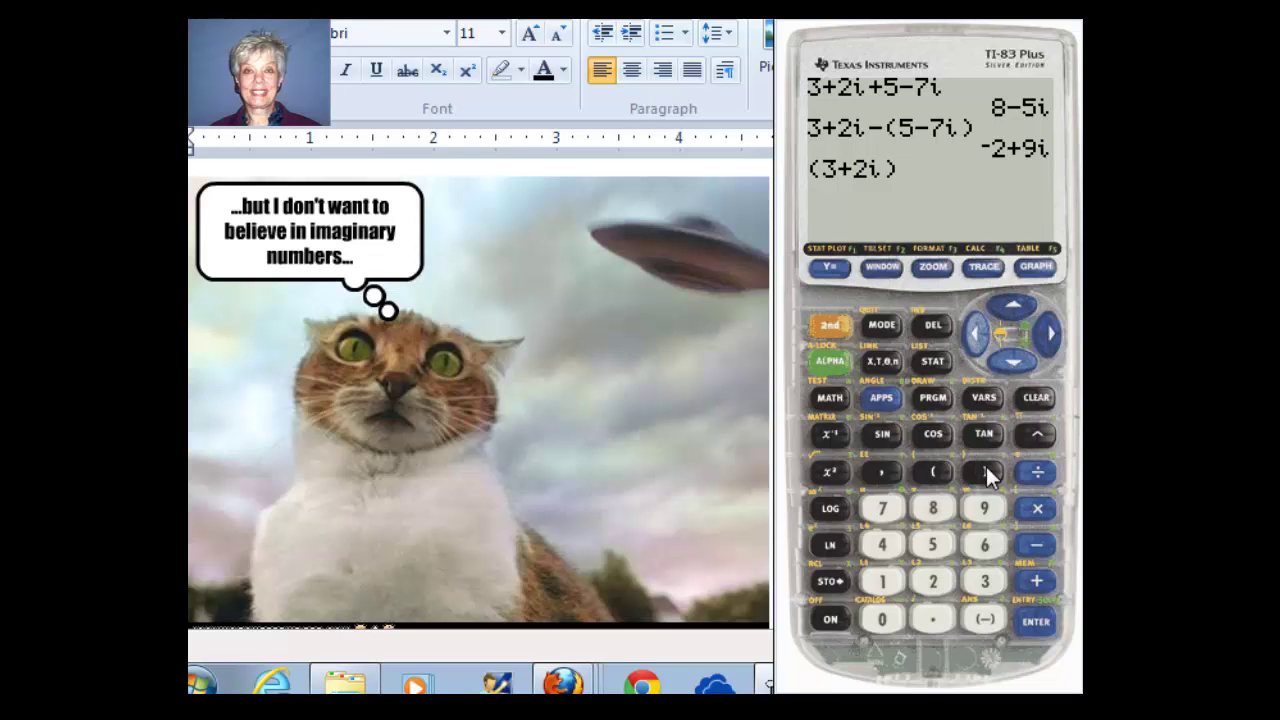
# - Append the second factor (5-7i) and evaluate the product, giving 29-11i
pyautogui.click(935, 473)
pyautogui.click(926, 541)
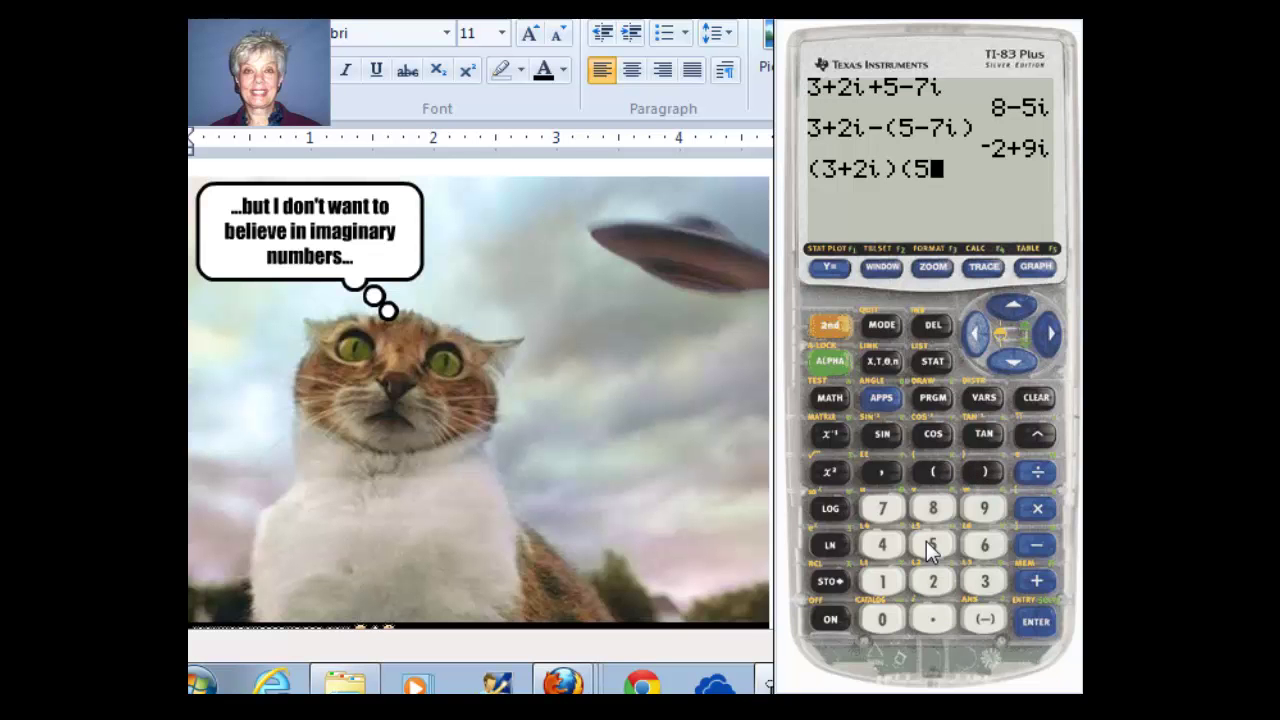
pyautogui.click(1040, 551)
pyautogui.click(884, 507)
pyautogui.click(831, 322)
pyautogui.click(925, 612)
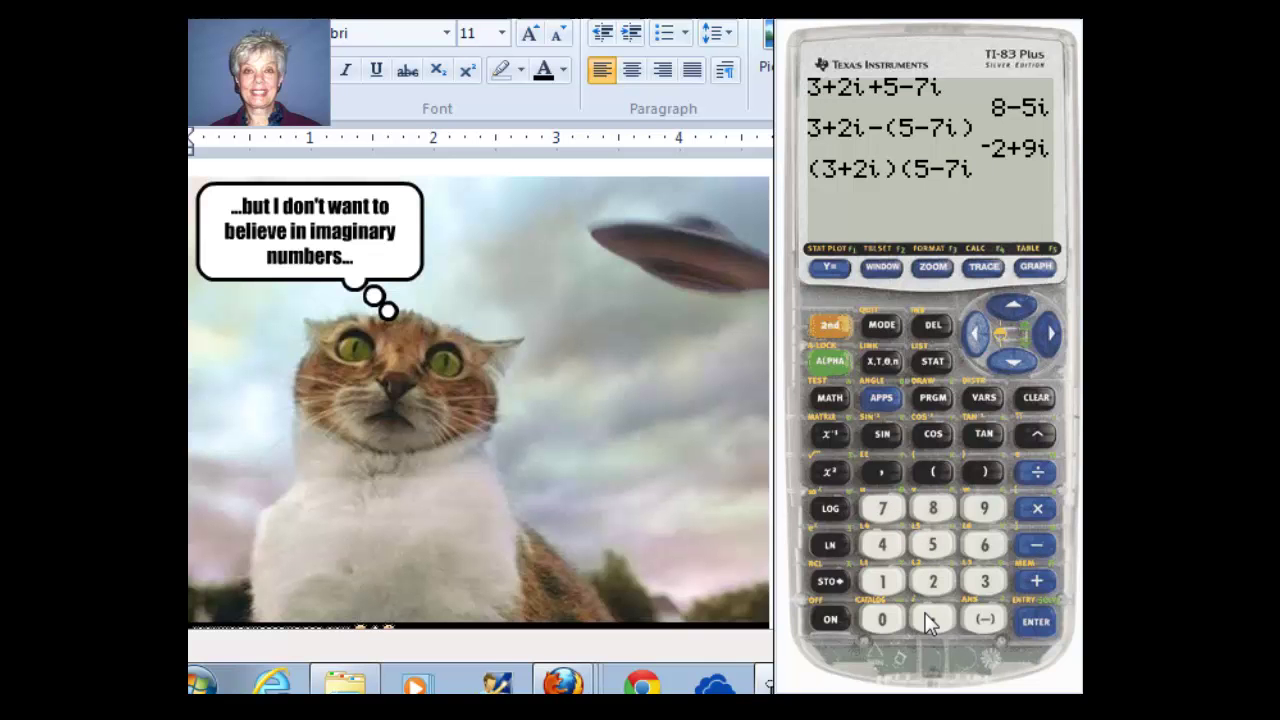
pyautogui.click(978, 468)
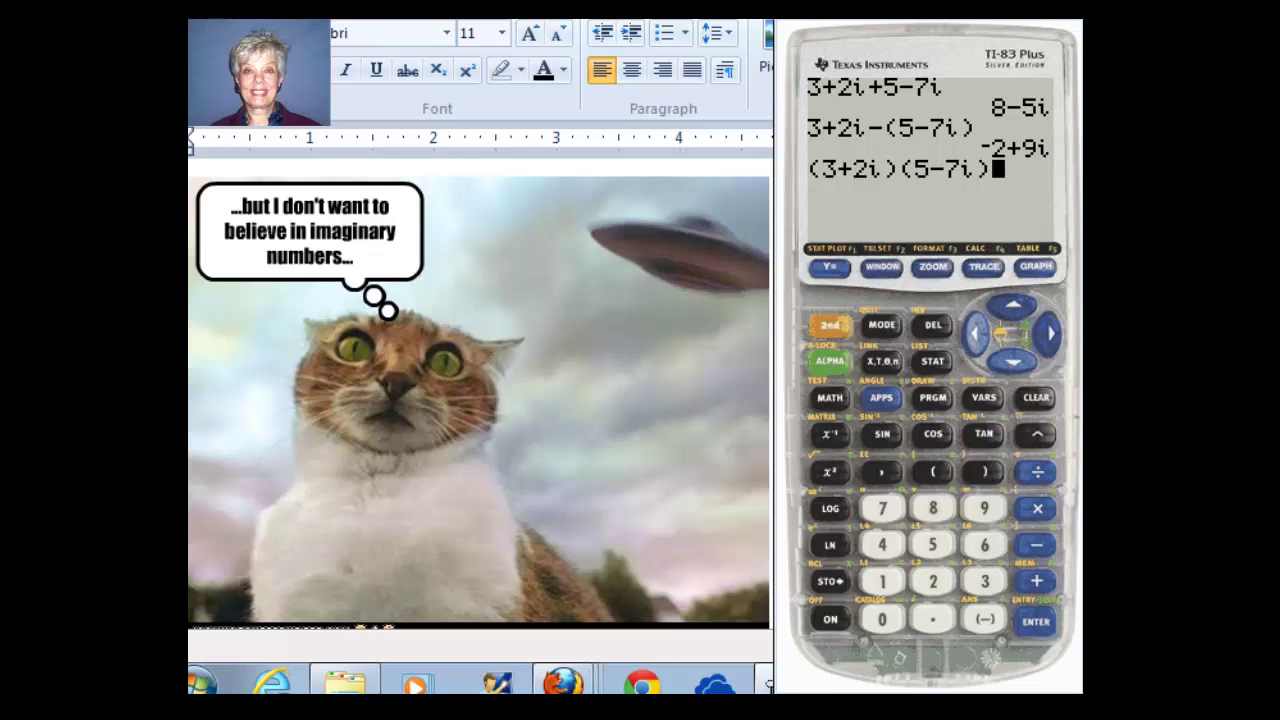
pyautogui.click(1030, 628)
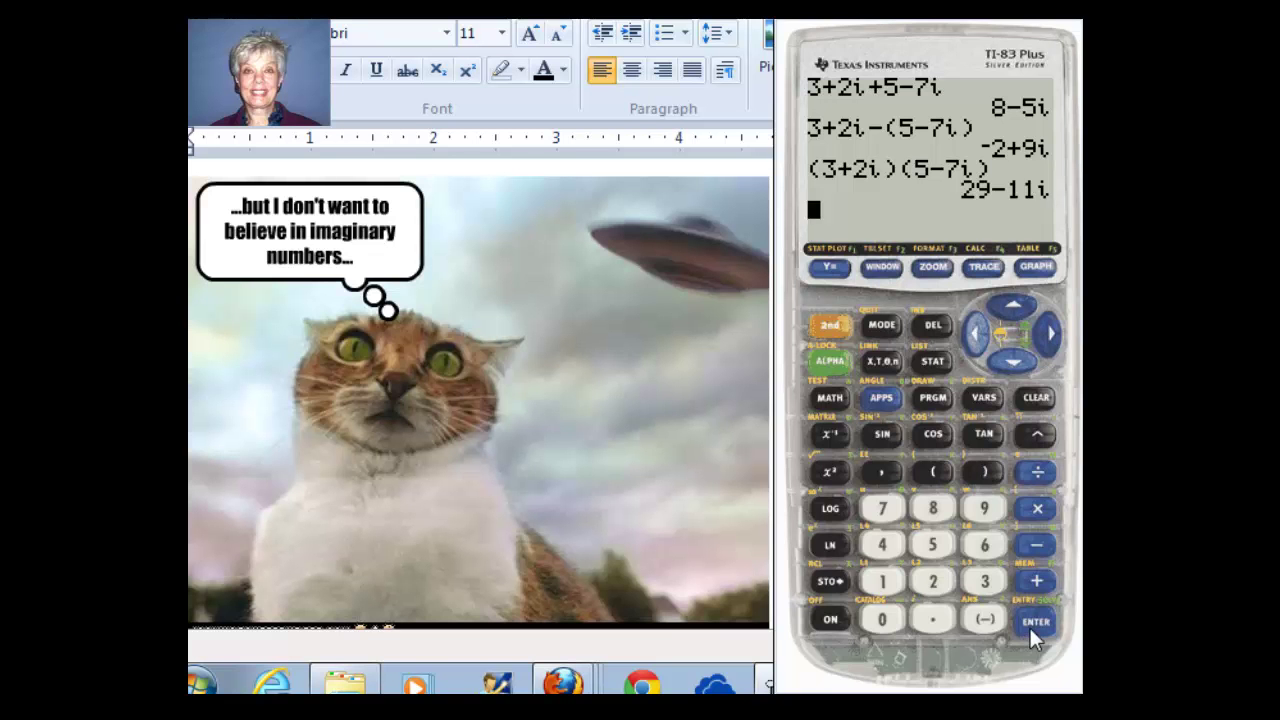